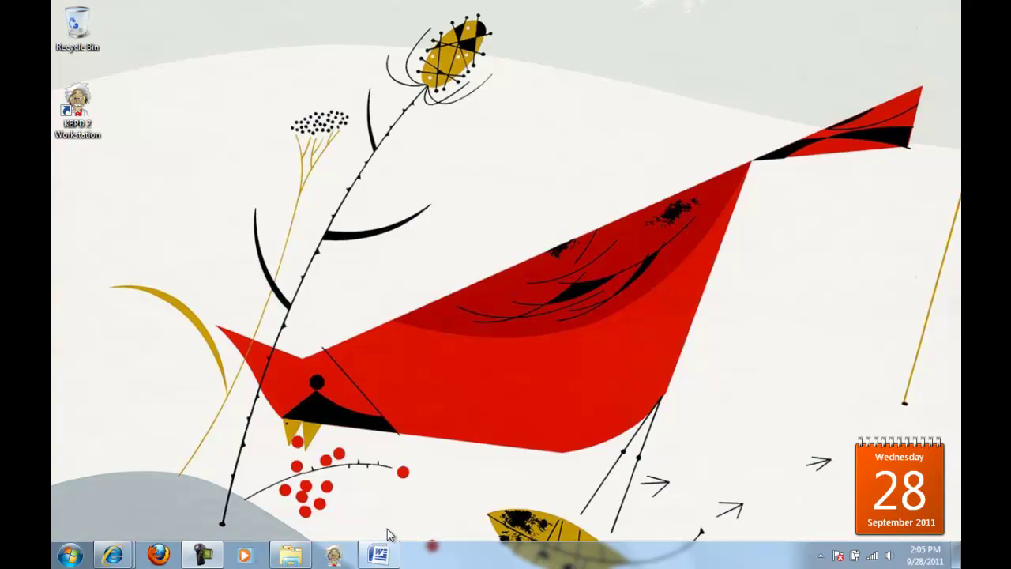
Step: Launch the Keyboarding Pro DELUXE 2 workstation and log in as the listed user with the account password
click(334, 557)
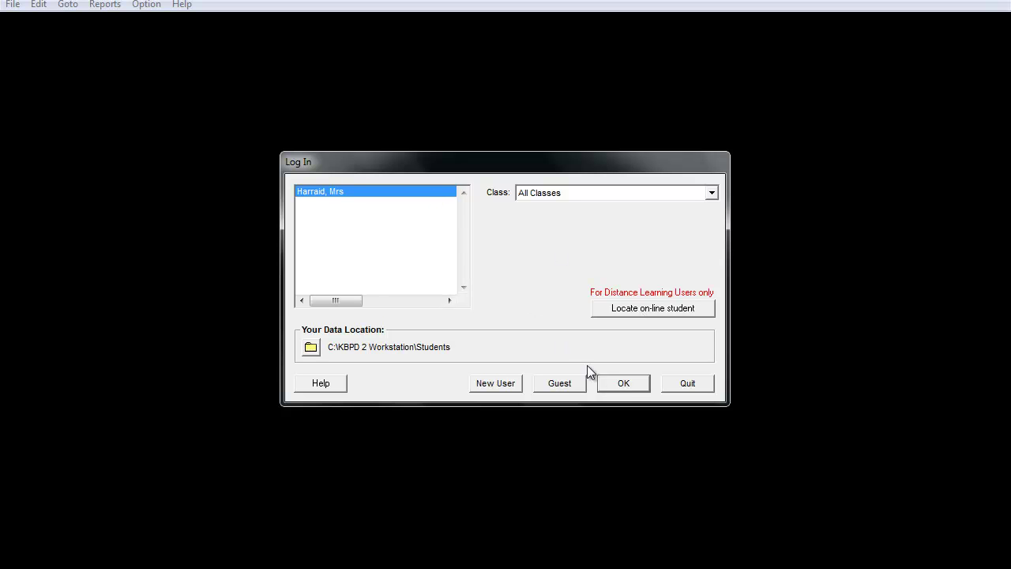
click(602, 384)
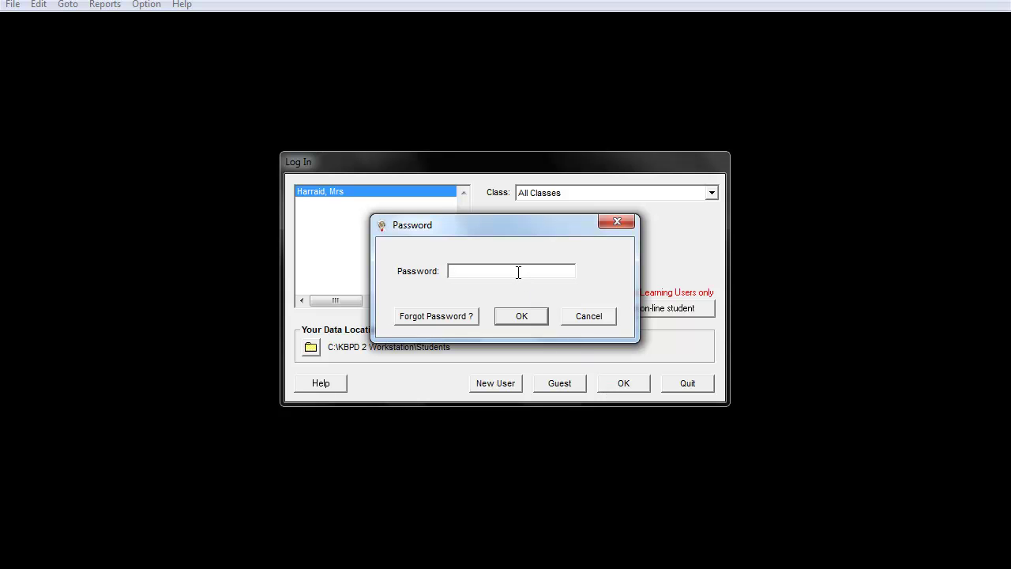
text(********)
click(537, 316)
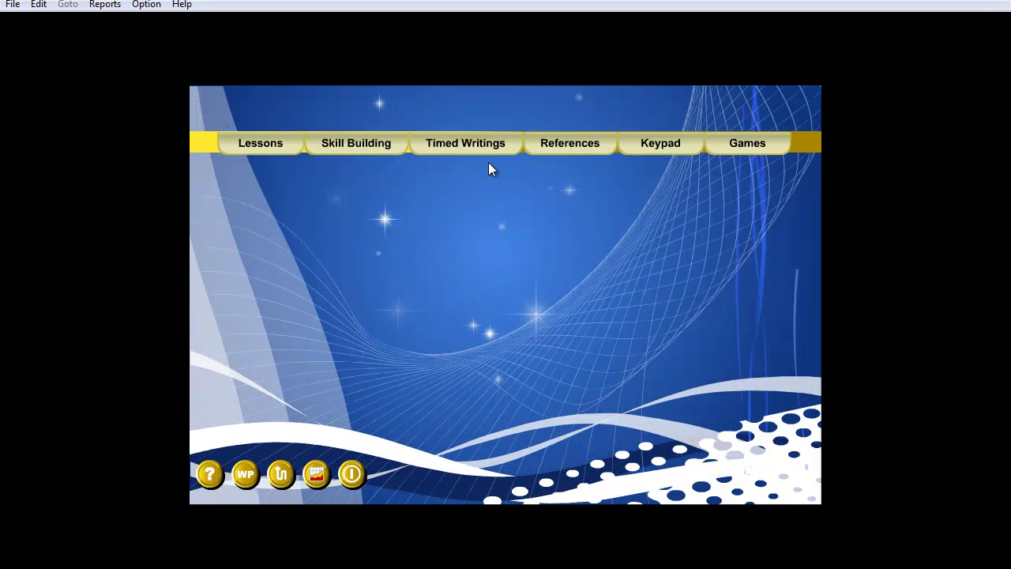
Step: Open lesson 14, Learn 1 and 8, from the lesson list
click(269, 148)
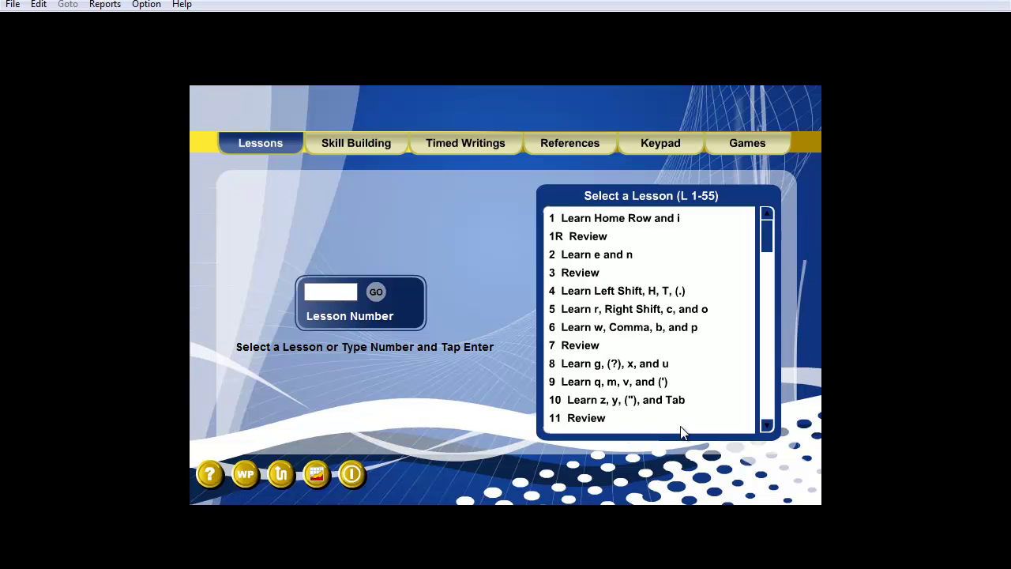
click(764, 428)
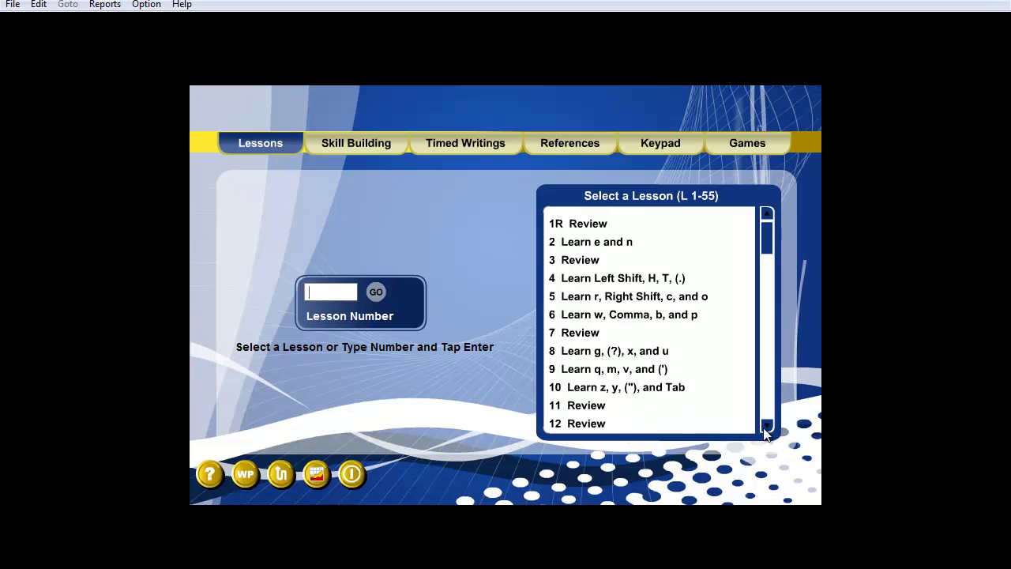
click(765, 431)
click(765, 431)
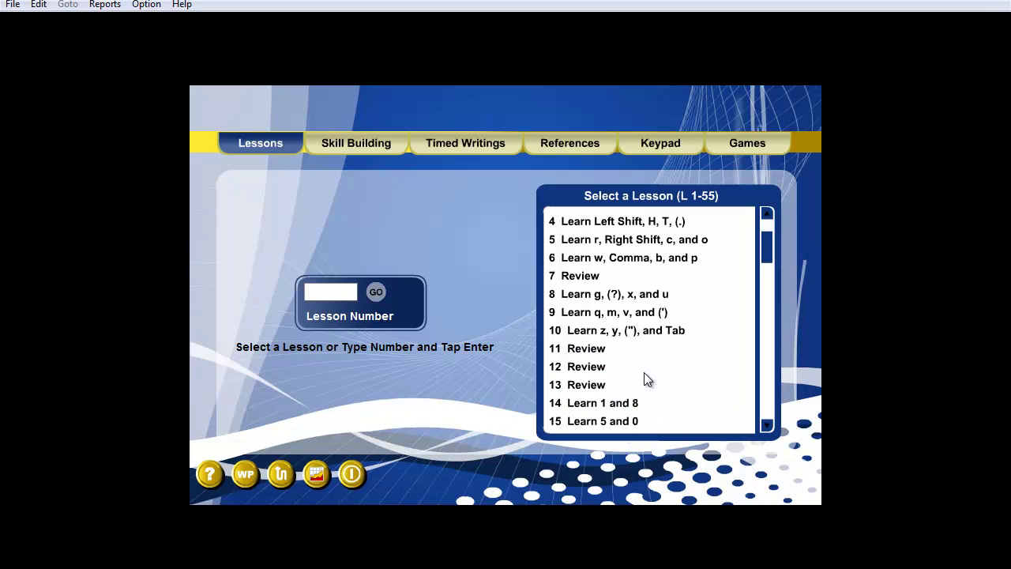
click(622, 407)
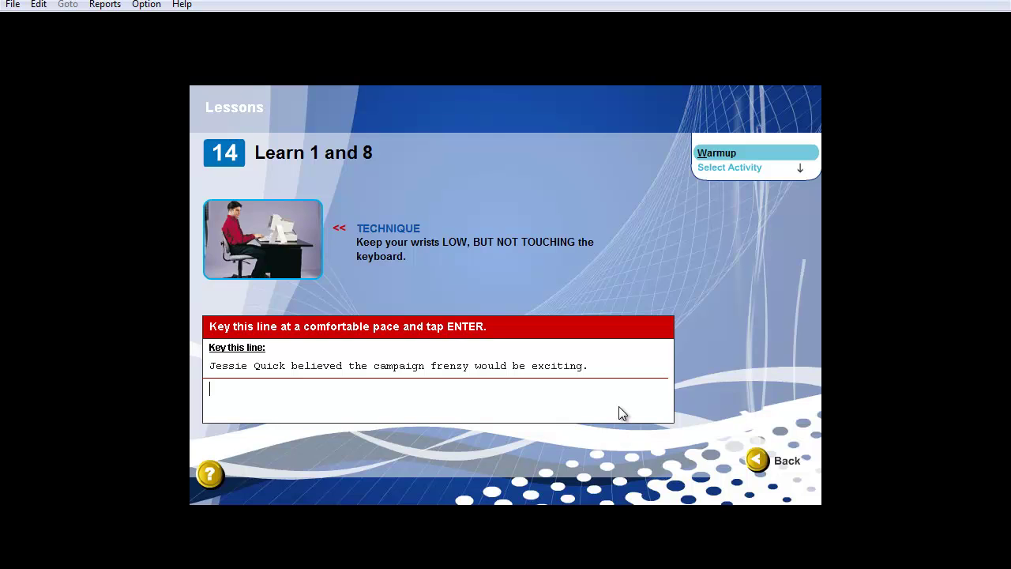
Step: Key the warmup line about the exciting campaign frenzy twice, submitting it each time
text(Jessie Quick believed the campaign frenzy would )
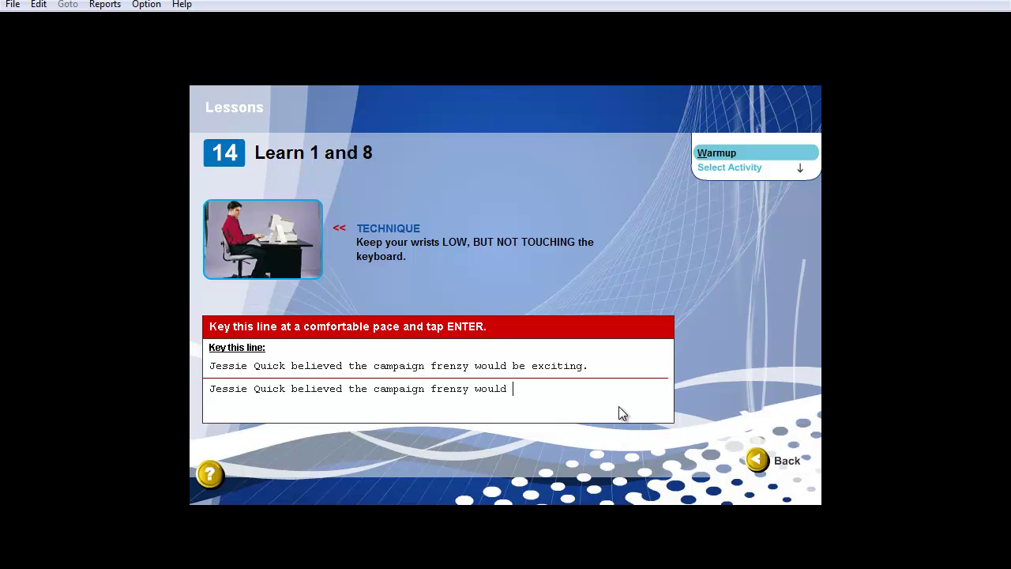
text(be exciting.)
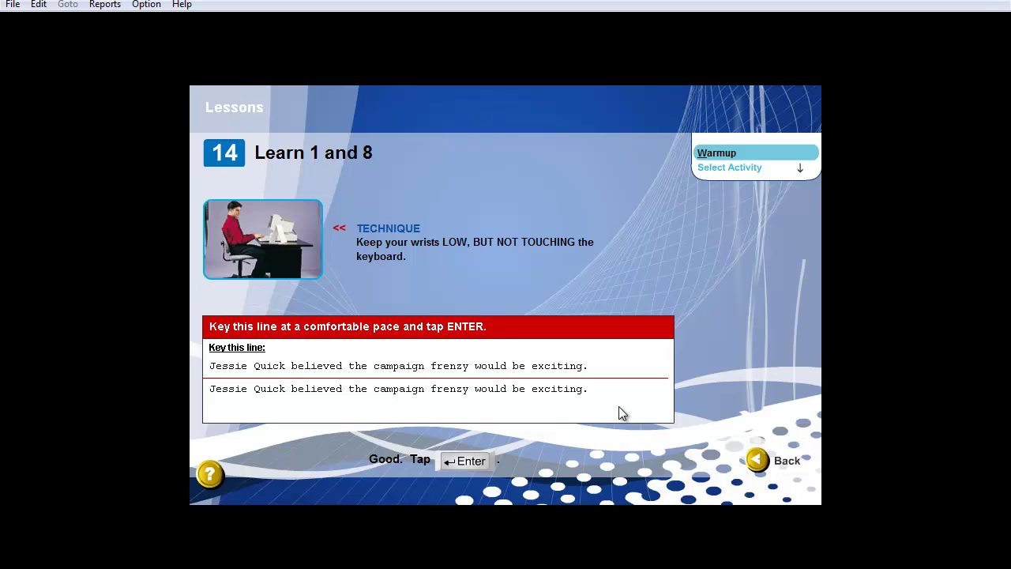
key(Return)
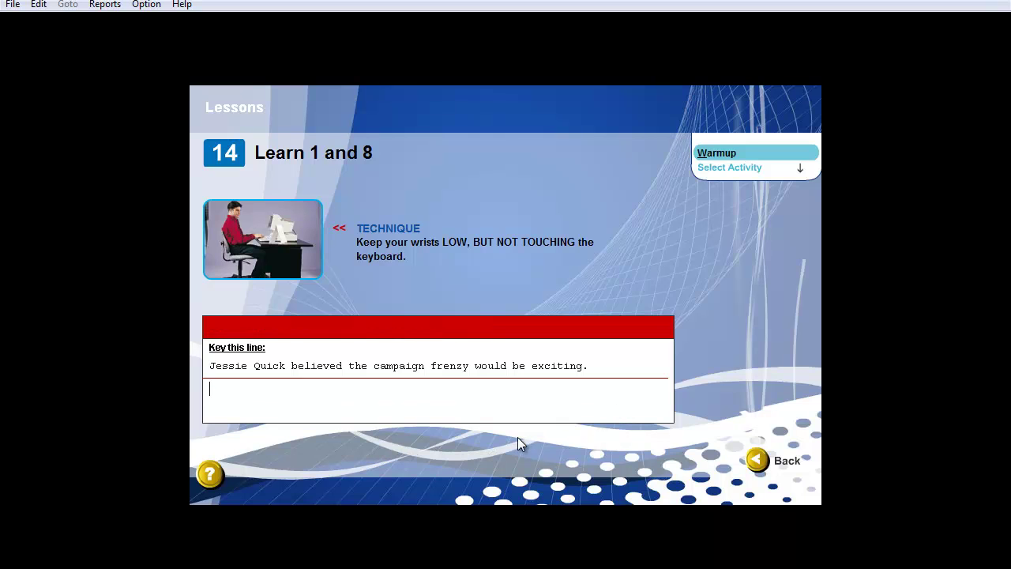
text(Jessie Quick b)
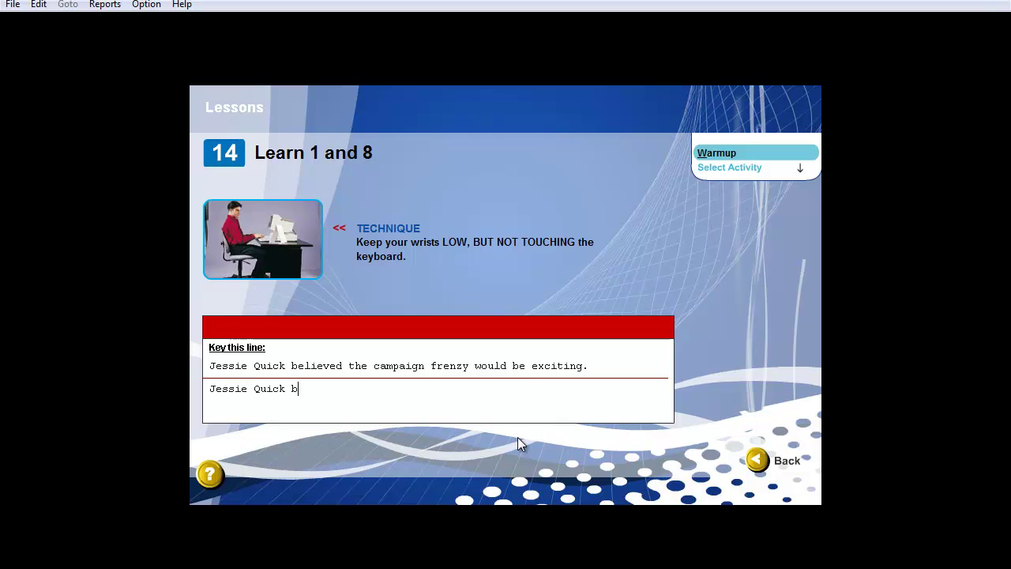
text(elieved the campaign frenzy would be e)
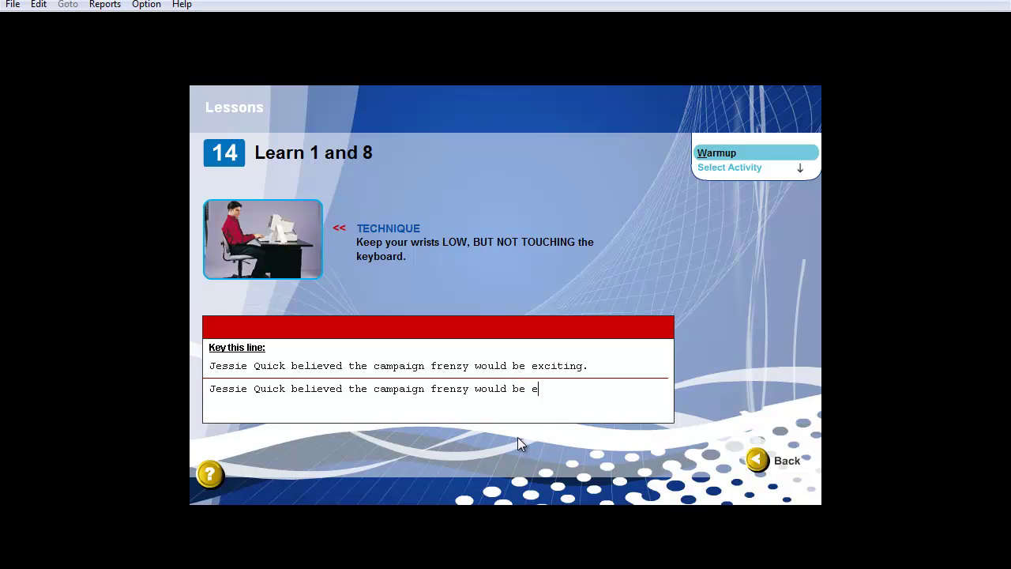
text(xciting.)
key(Return)
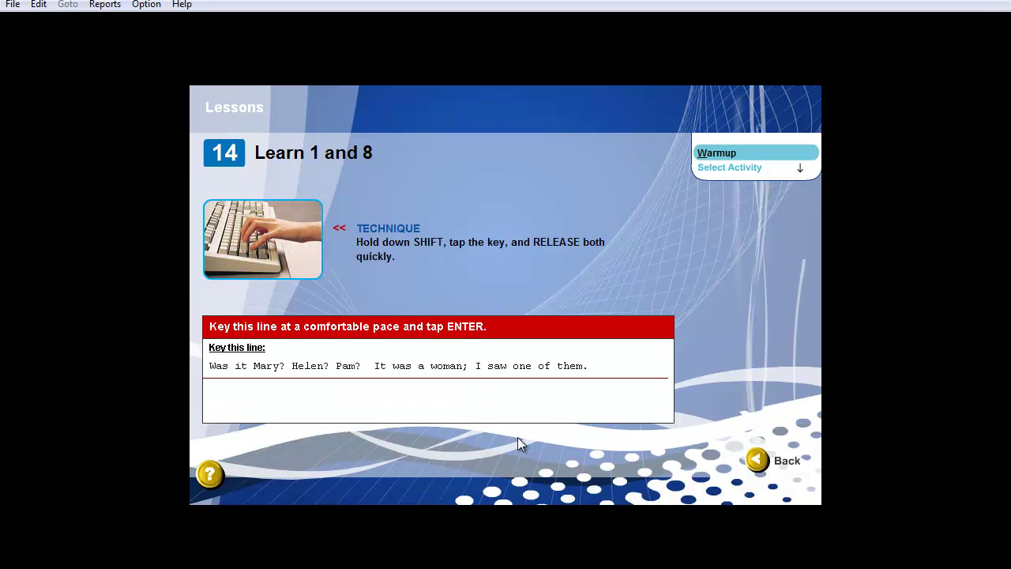
Step: Key the warmup line ending in "It was a woman; I saw one of them." twice, submitting it each time
text(Was it mary? Helen? Pam?  It was a woma)
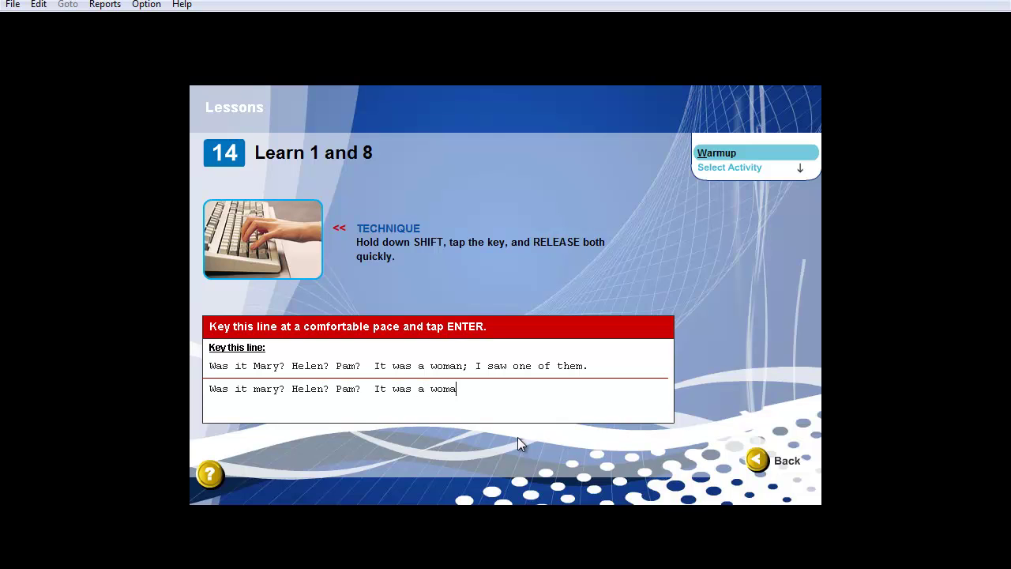
text(n; I saw one of them.)
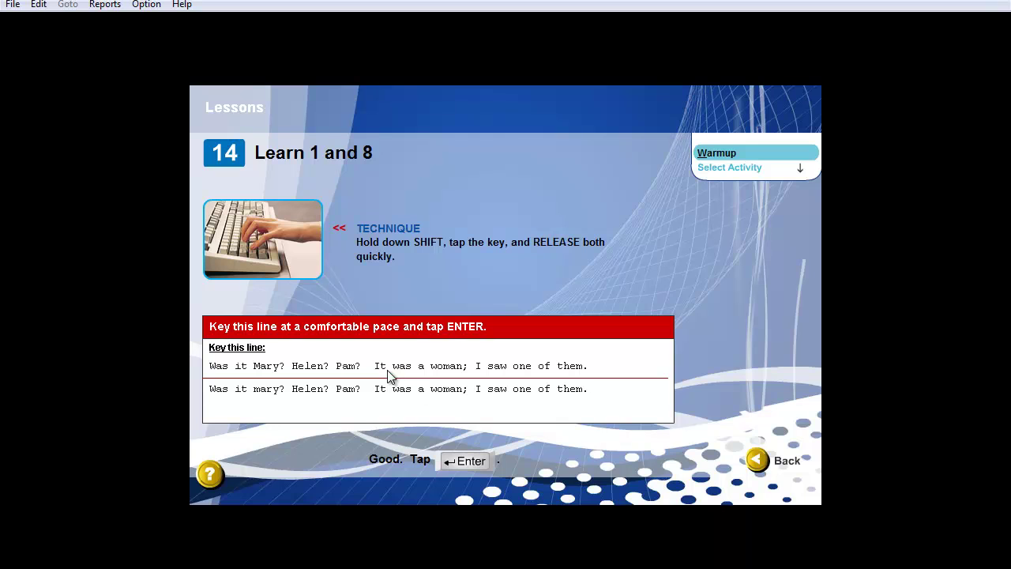
click(481, 463)
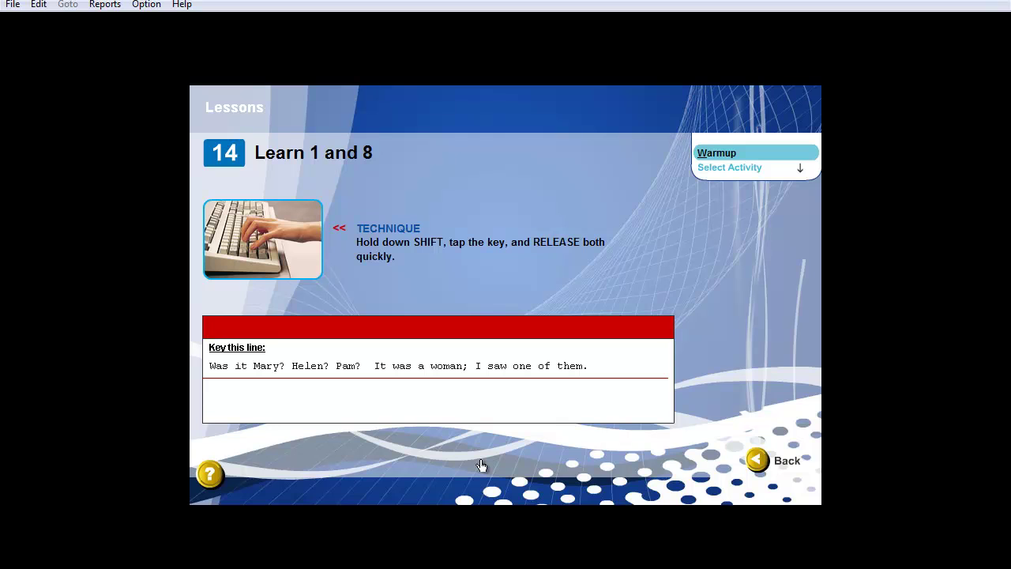
text(Was it Mary? Helen? Pam?  It was a woman)
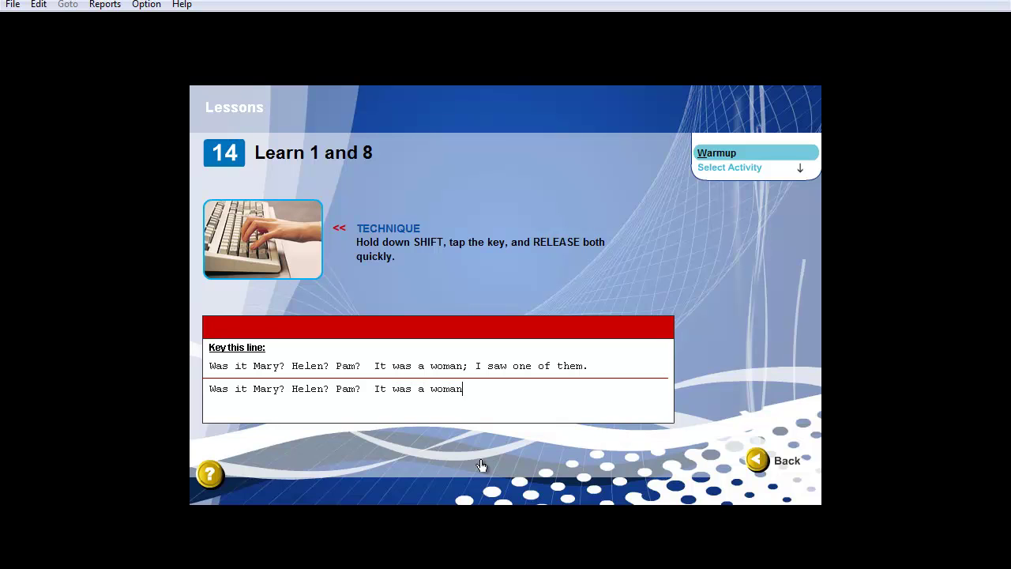
text(; I saw one of them.)
key(Return)
key(Return)
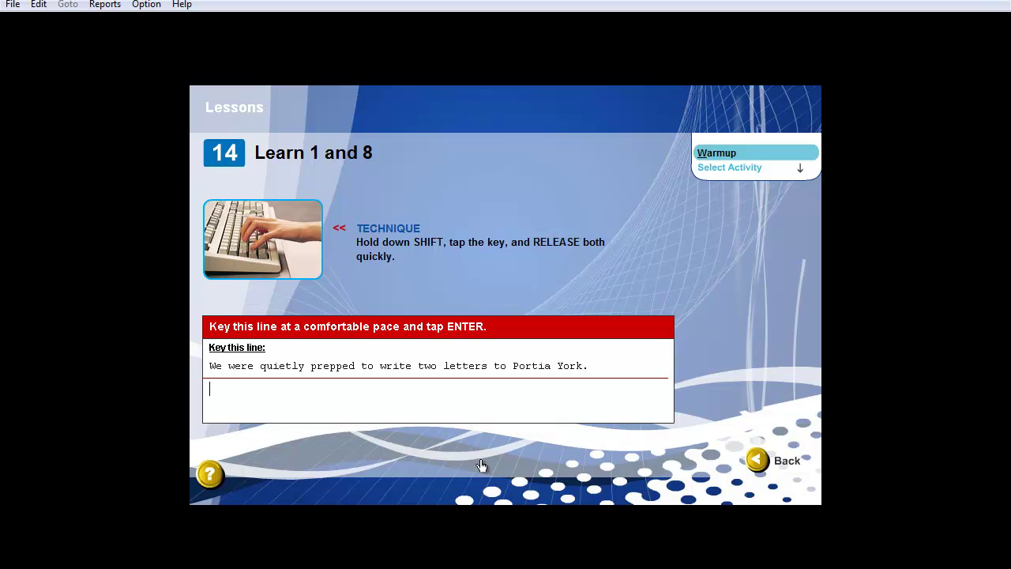
Step: Key the warmup line about being quietly prepped to write two letters twice, submitting it each time
text(We were quietly prepped to write two letters to Portia York.)
key(Return)
text(We were quie)
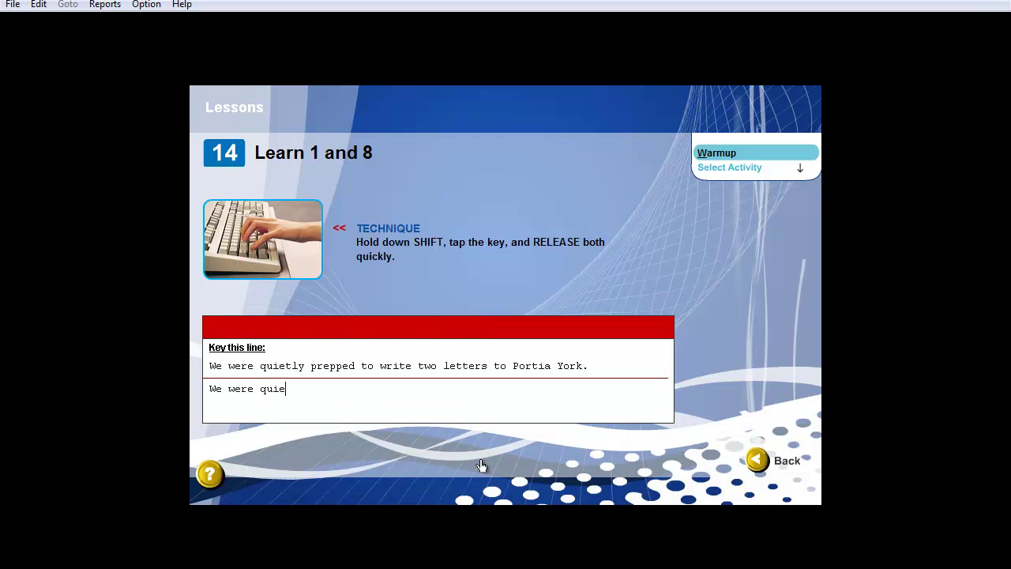
text(tly prepped to writ)
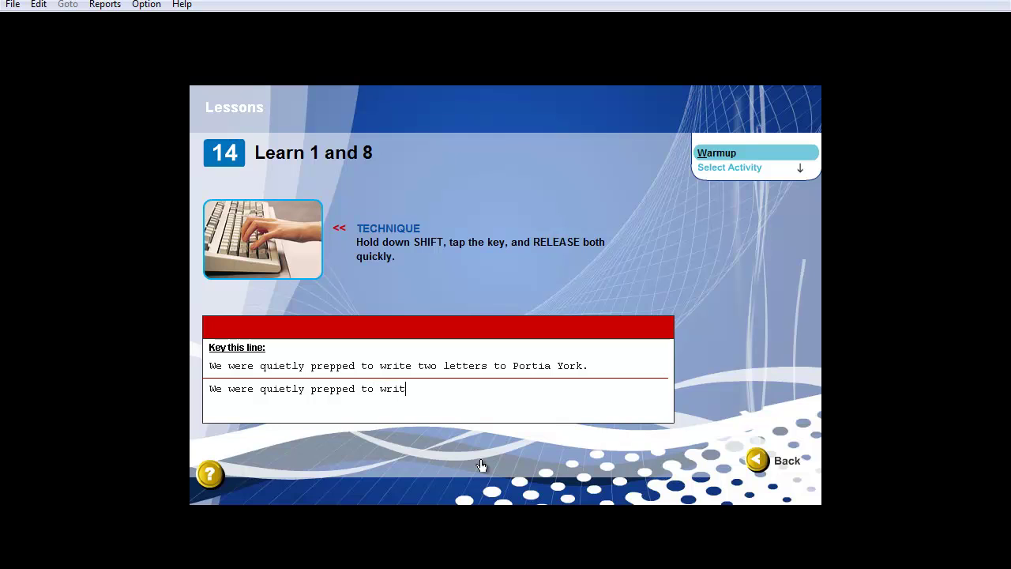
text(e two letters to Portia york.)
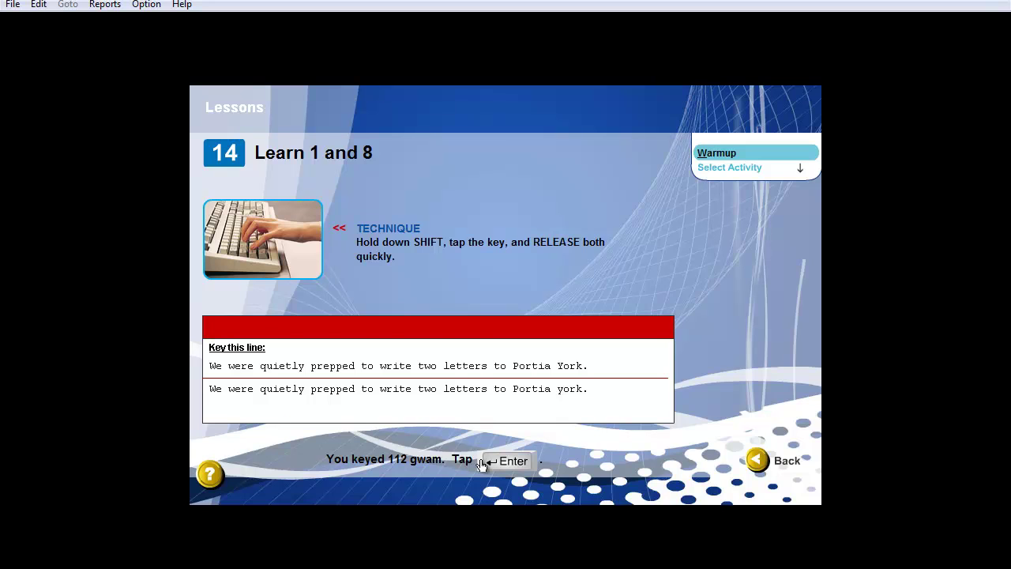
key(Return)
Step: Key the warmup line about the neighbor who works with a tutor twice, and decline to repeat the exercise
text(Kale's ne)
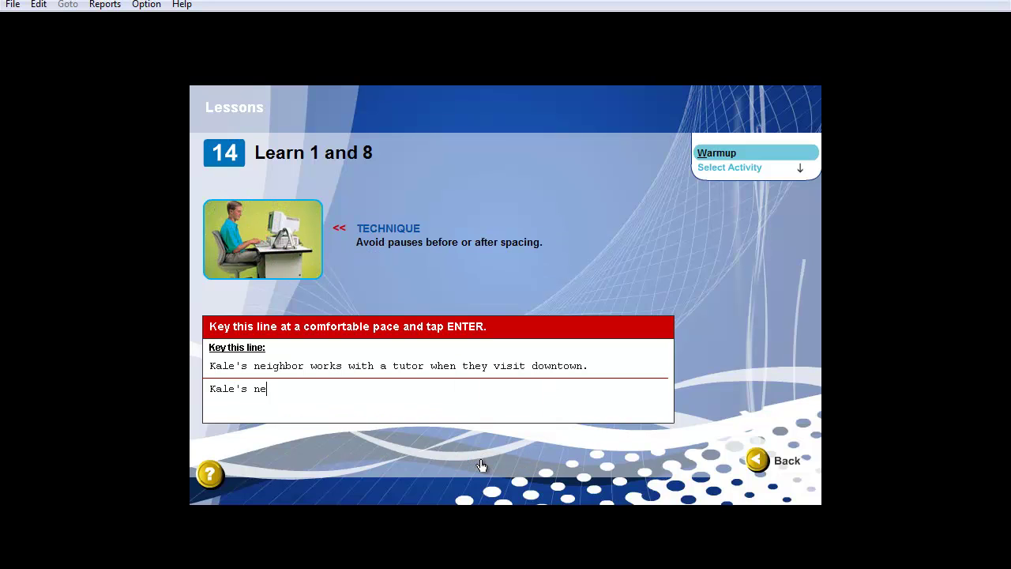
text(ighbor works with a tutor when they visit downtown.)
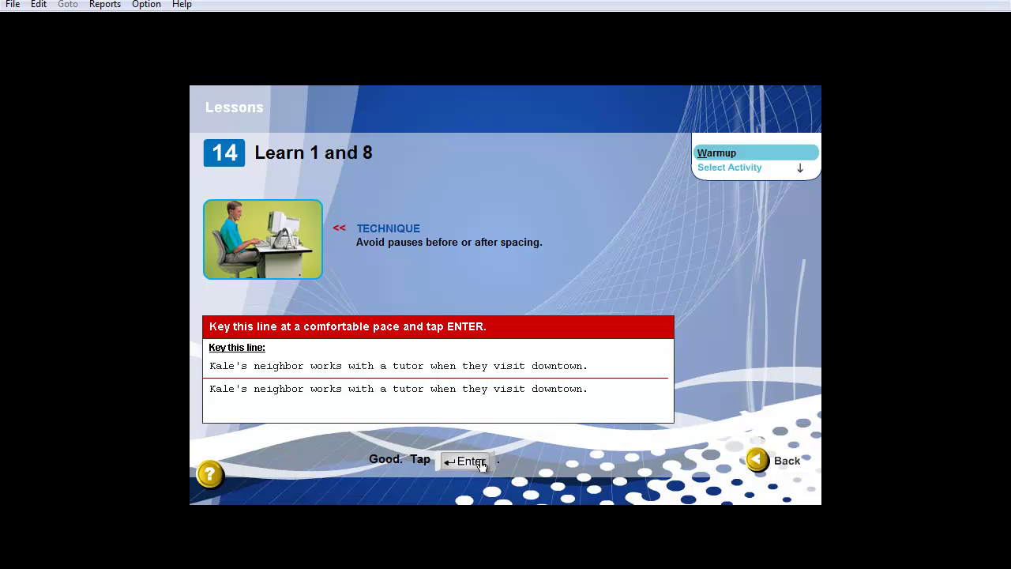
key(Return)
text(Kale's neighbo)
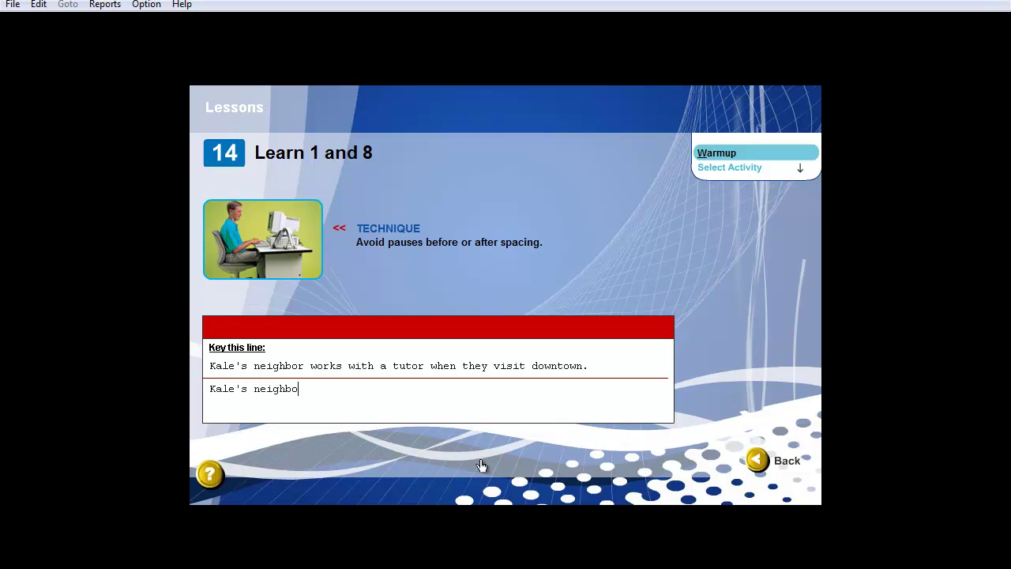
text(r works with a tutor when they visit do)
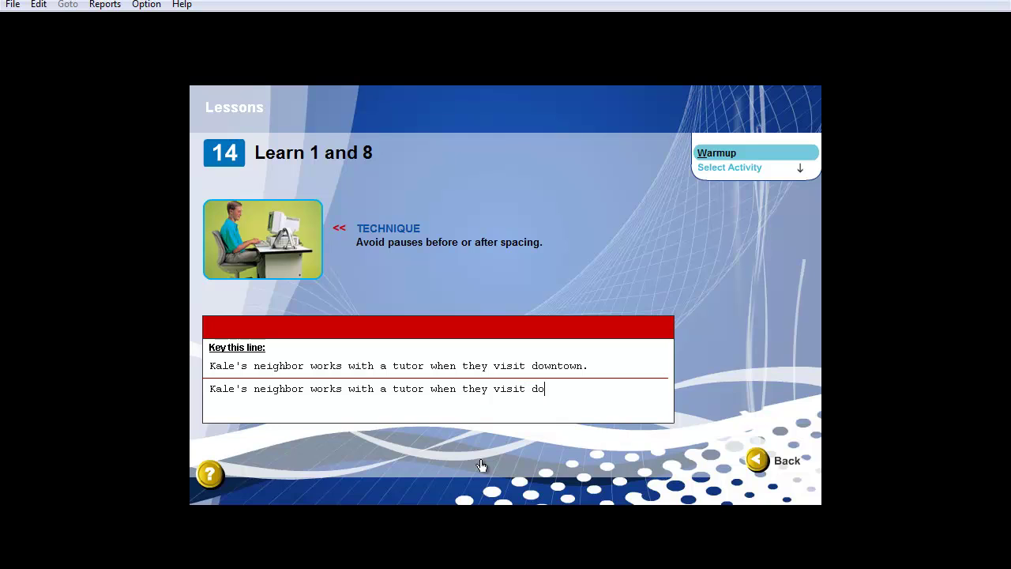
text(wntown.)
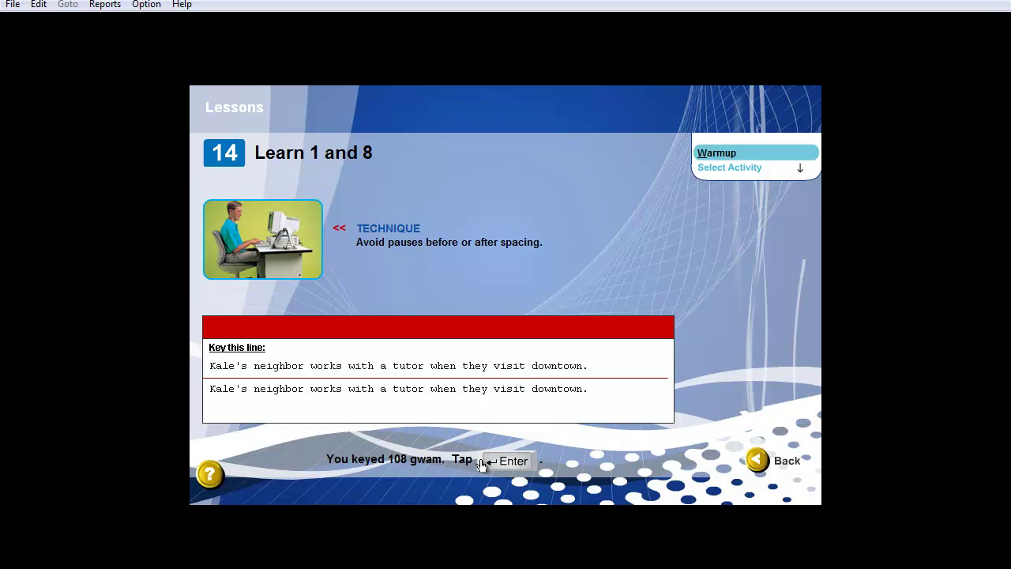
key(Return)
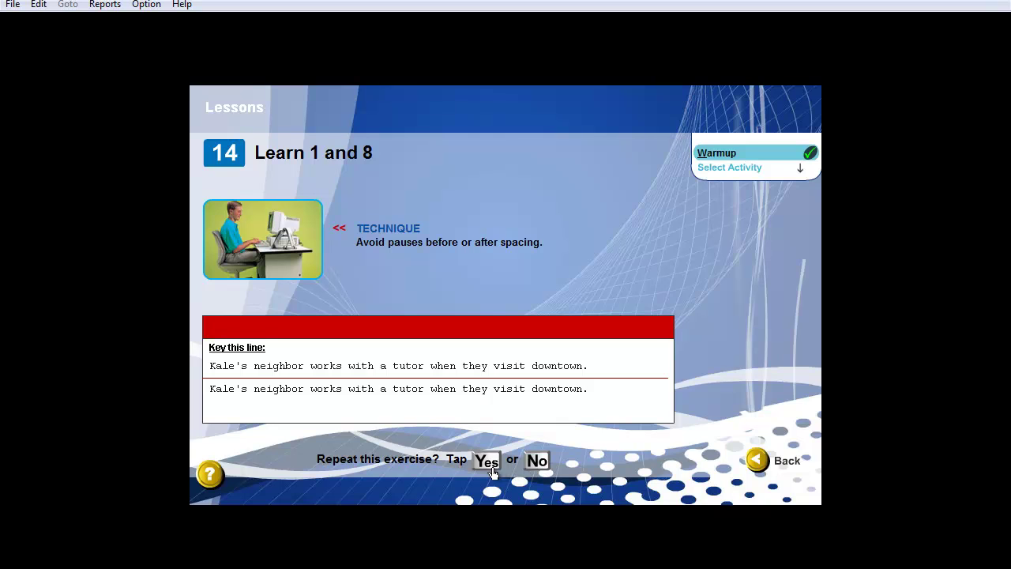
click(537, 472)
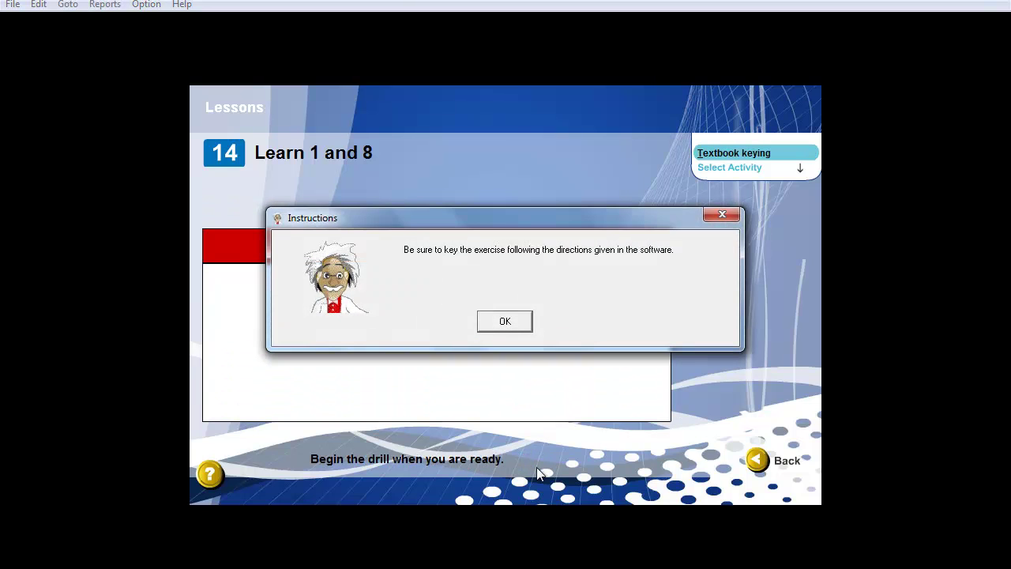
Step: Dismiss the Textbook keying instructions and return from lesson 14 to the lesson list
click(516, 321)
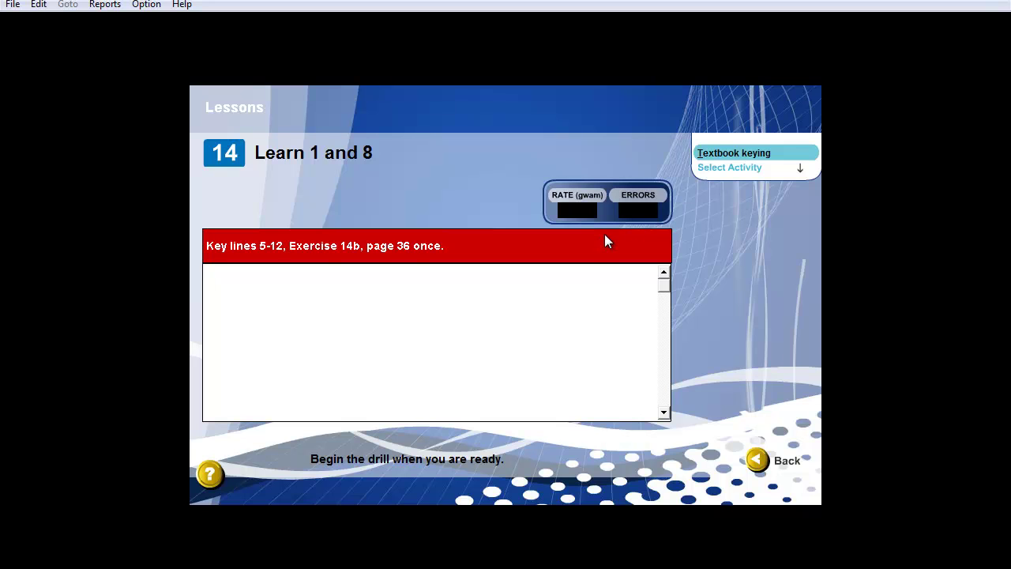
click(759, 158)
click(759, 466)
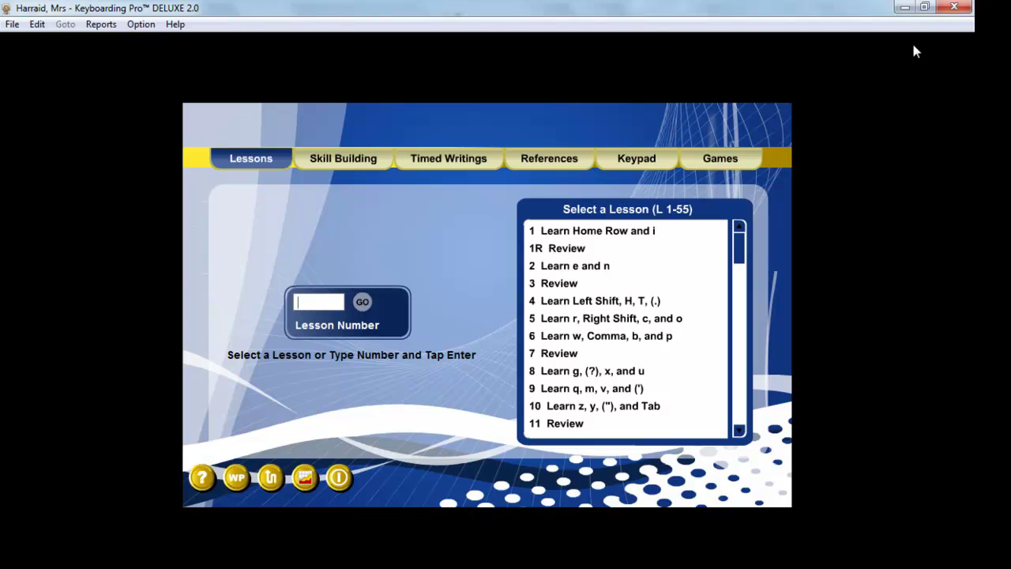
Step: Exit the program and send the student data file to the web server, acknowledging the upload
click(957, 8)
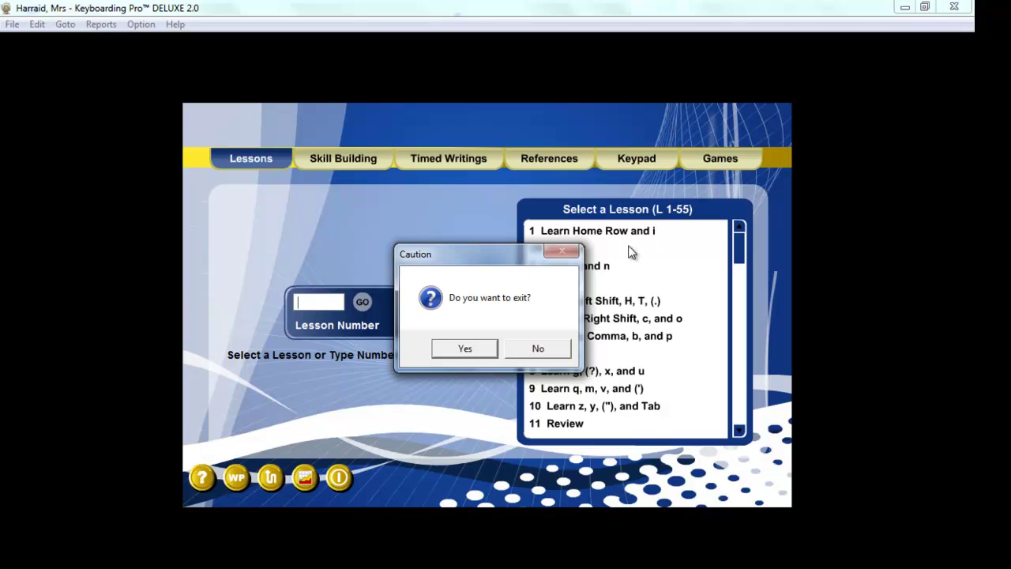
click(469, 350)
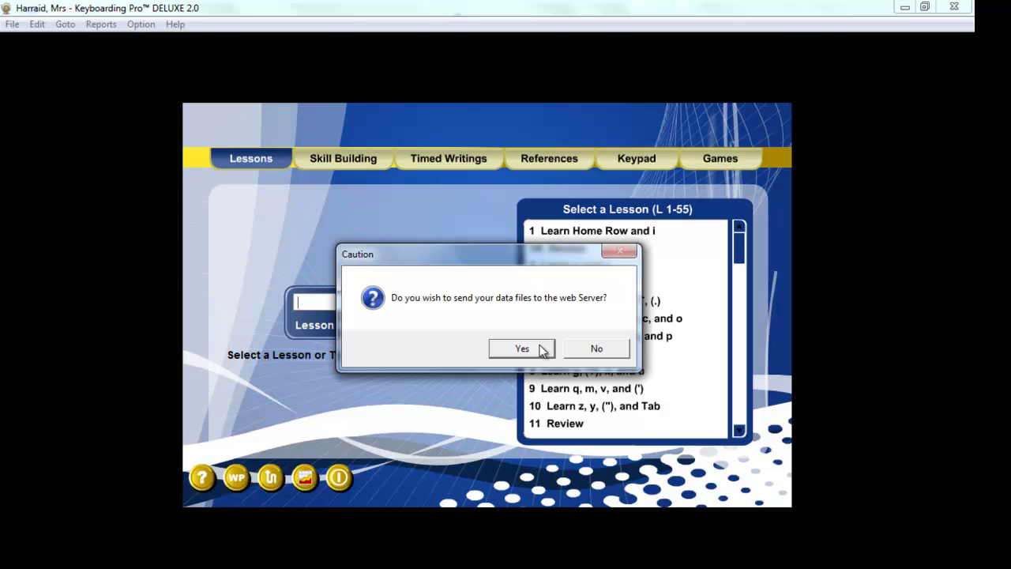
click(542, 350)
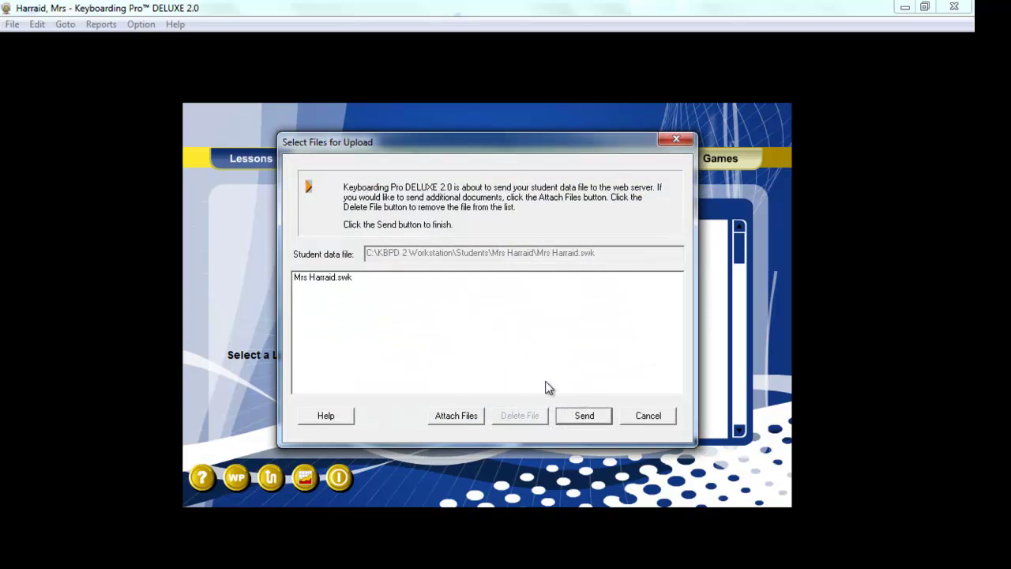
click(569, 416)
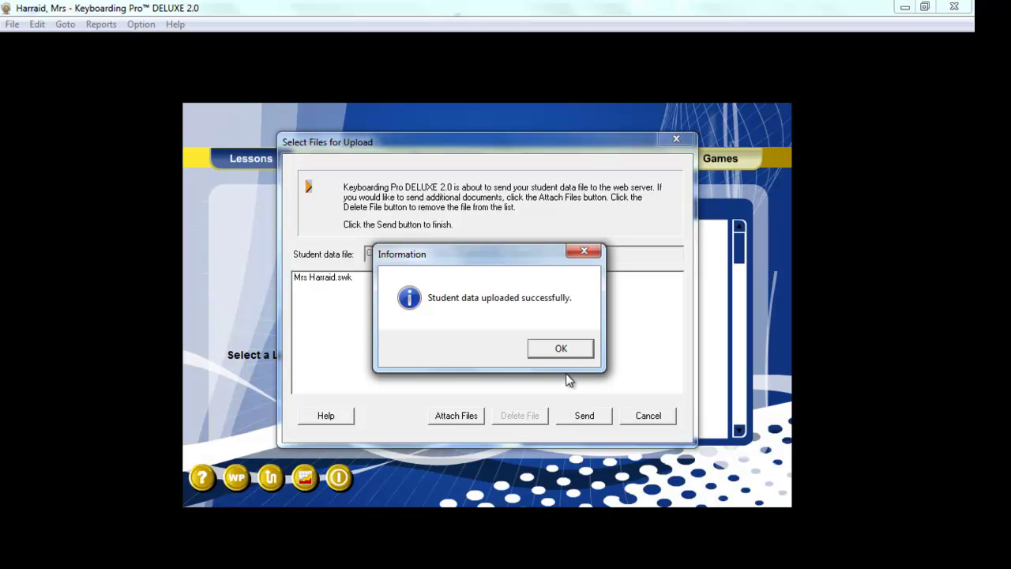
click(572, 348)
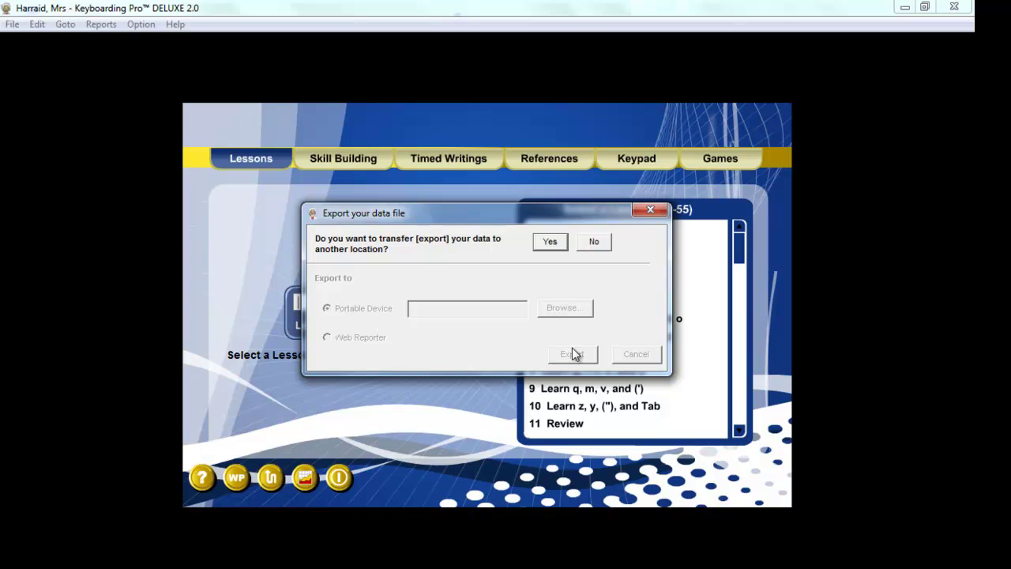
Step: Start a data file export to a portable device and view the destination folders without selecting one
click(551, 244)
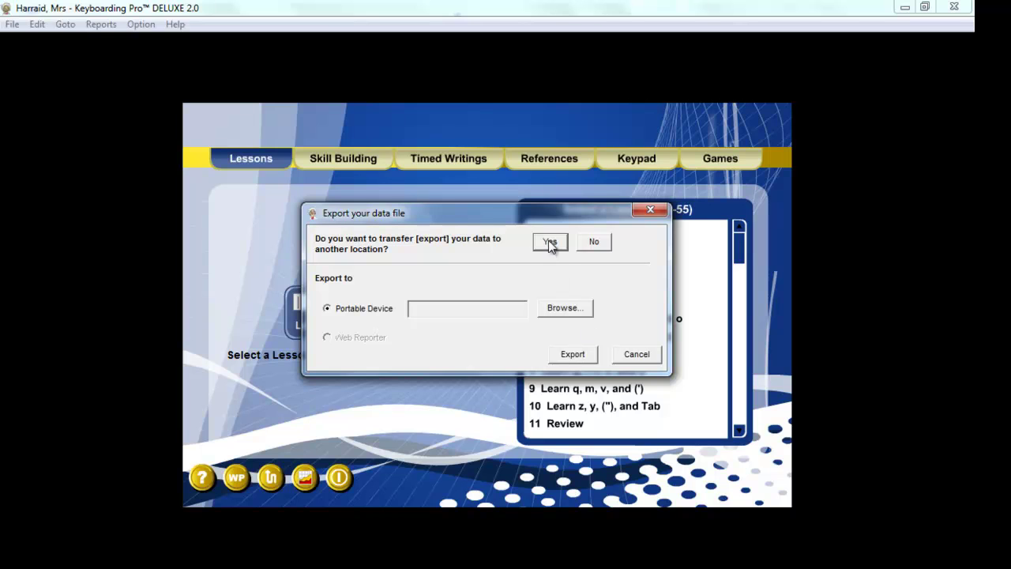
click(547, 309)
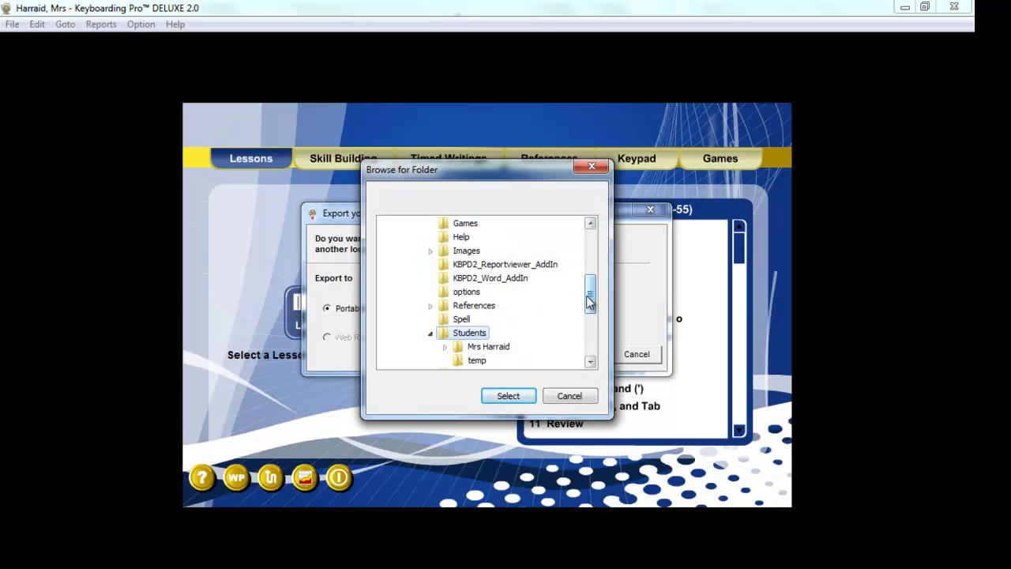
click(565, 398)
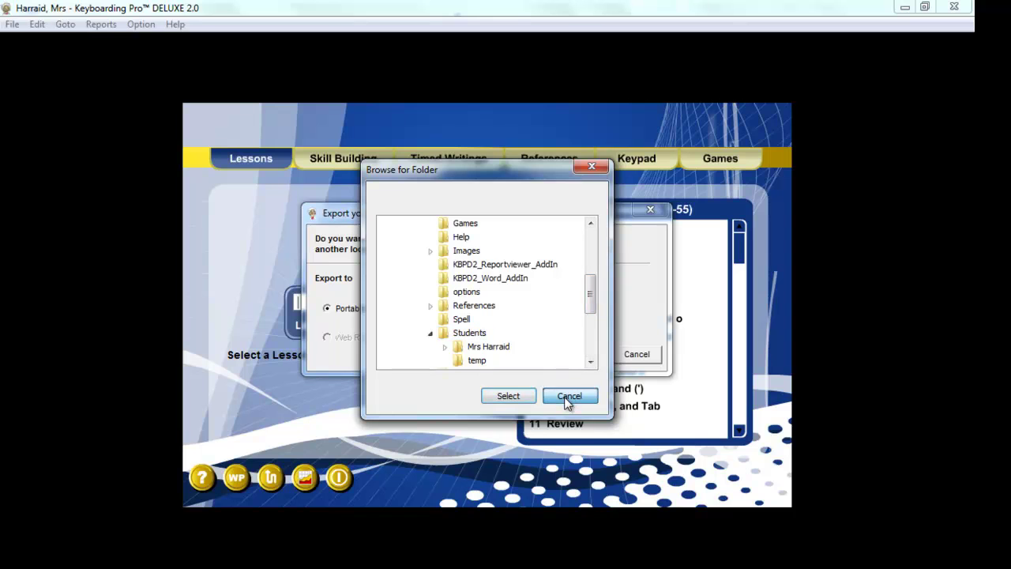